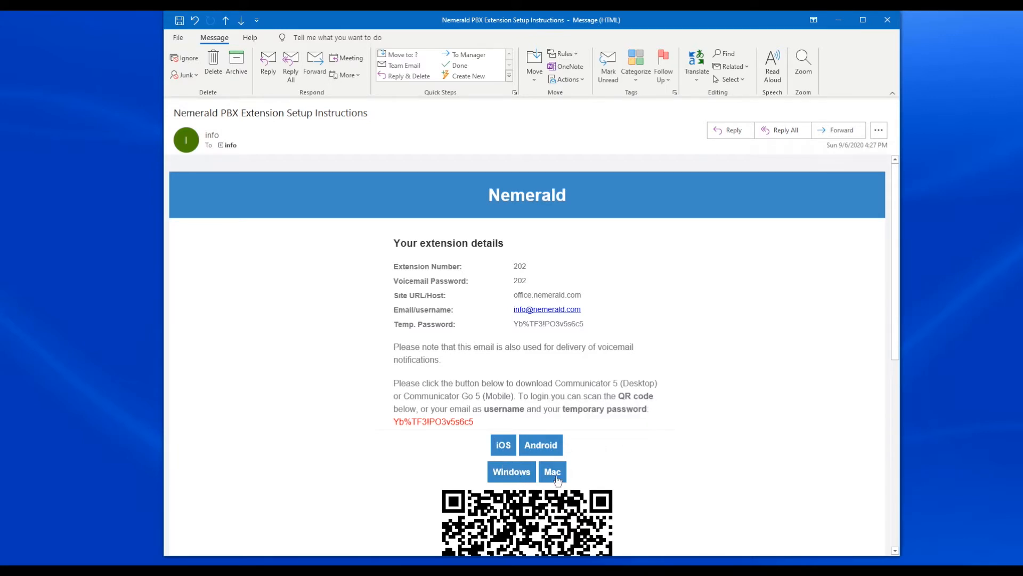
Step: Download the Windows version of Communicator from the setup email and install it to the default folder, accepting the license agreement
left_click(505, 475)
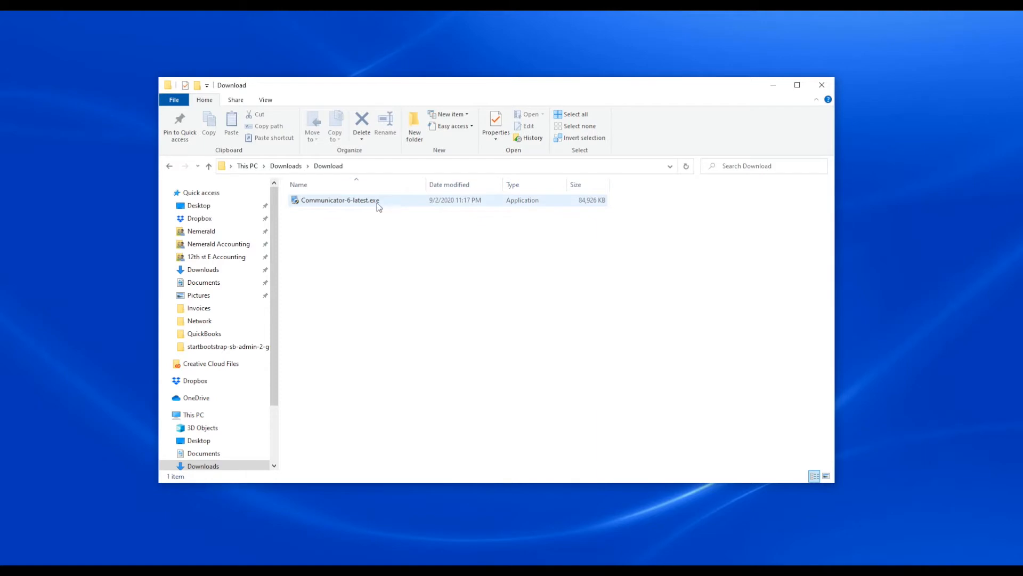
double_click(329, 205)
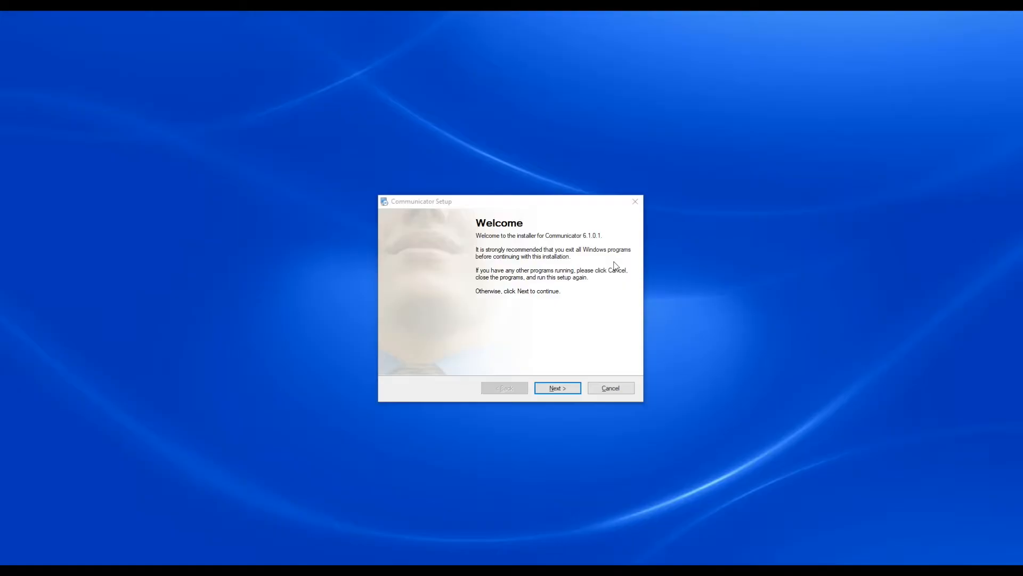
left_click(557, 388)
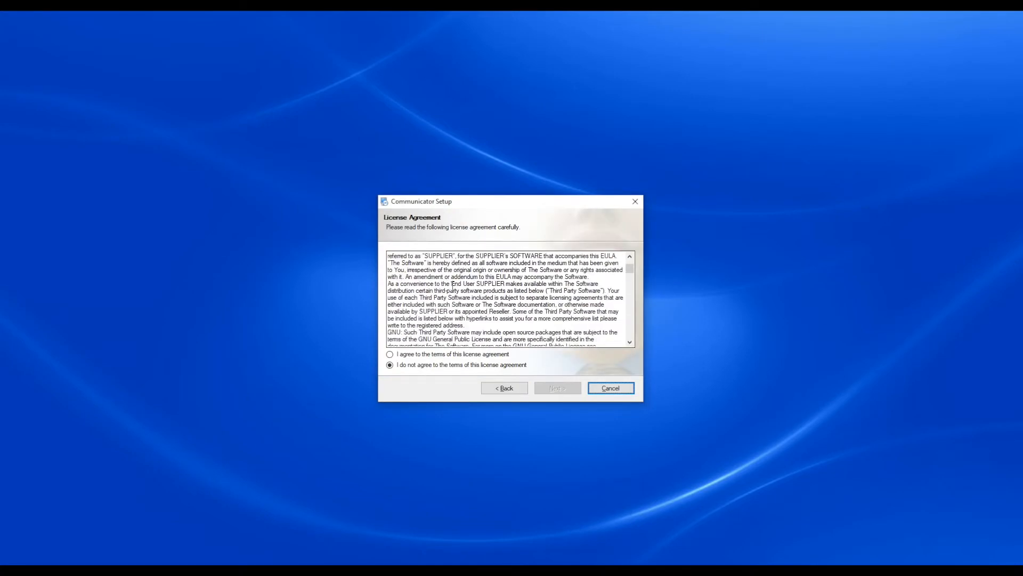
left_click(401, 354)
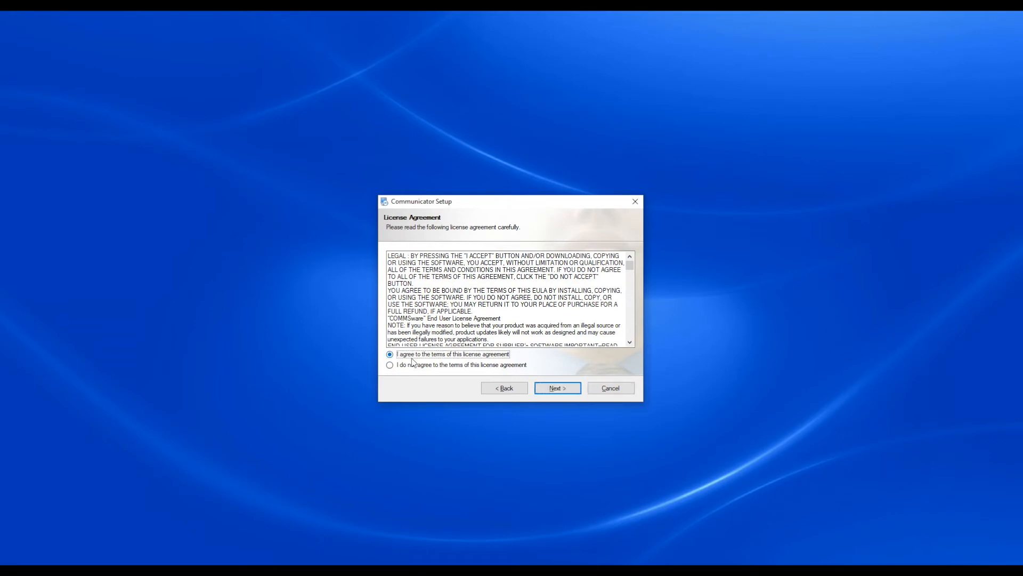
left_click(567, 388)
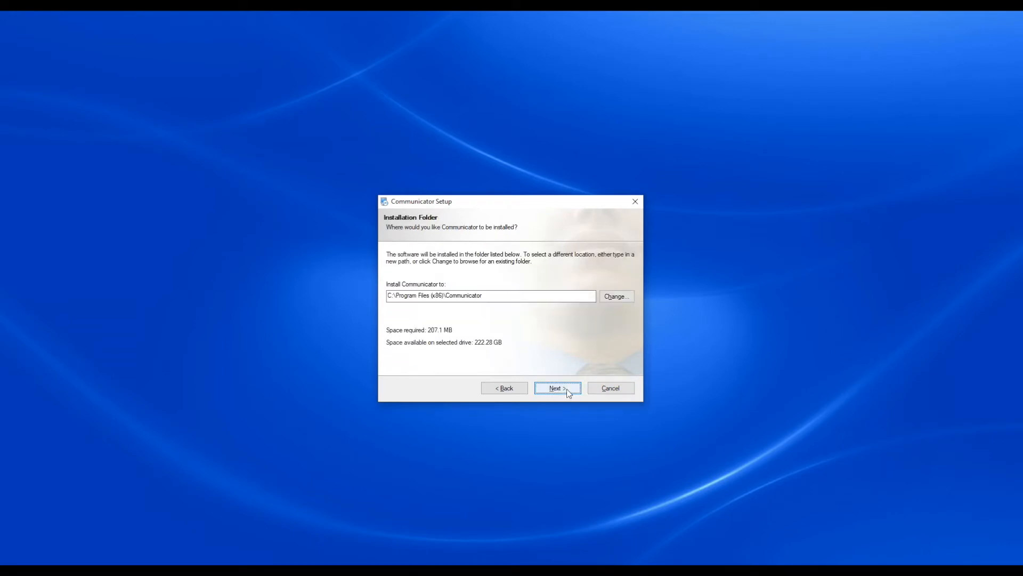
left_click(567, 389)
left_click(567, 388)
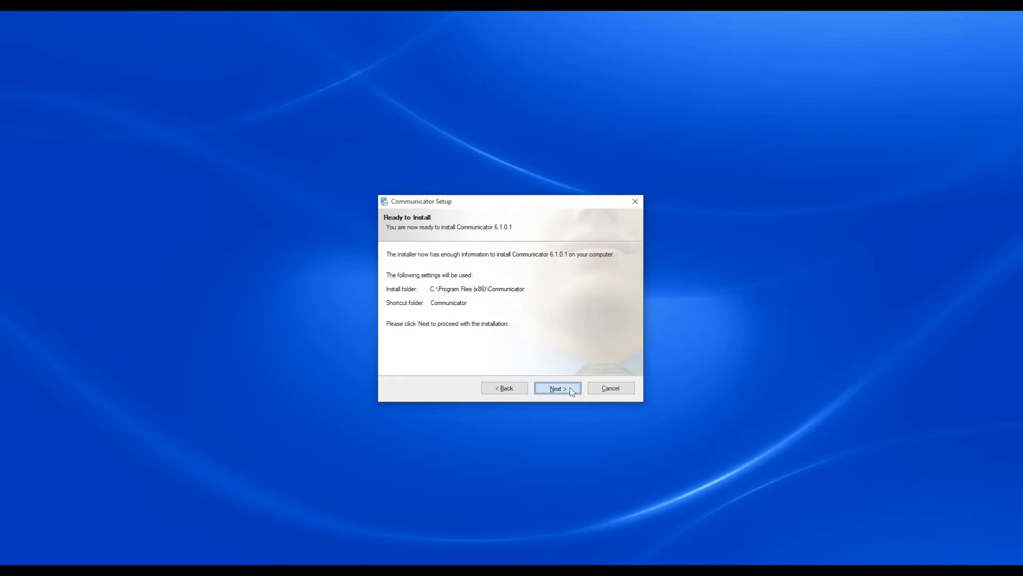
left_click(570, 388)
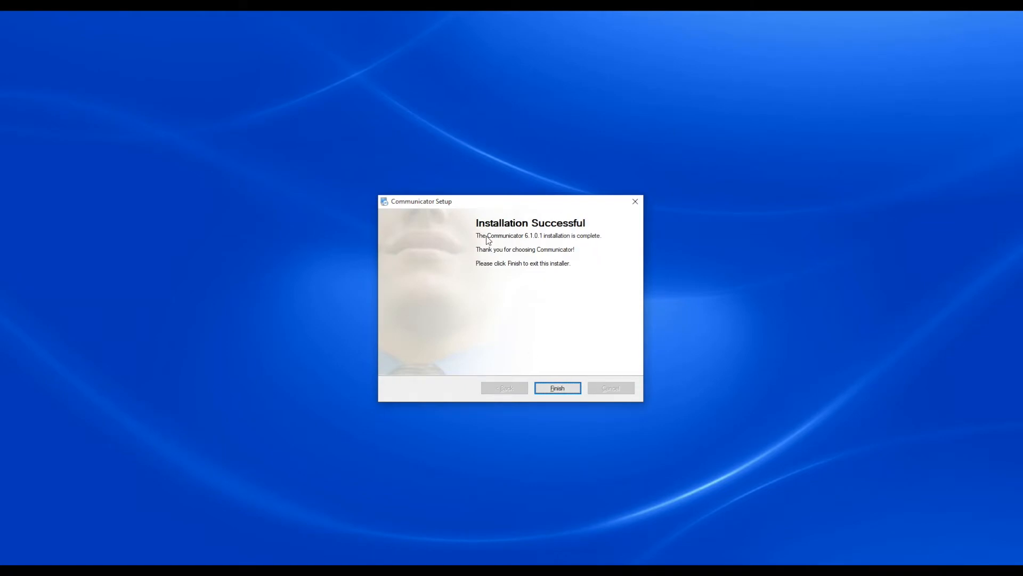
left_click(554, 389)
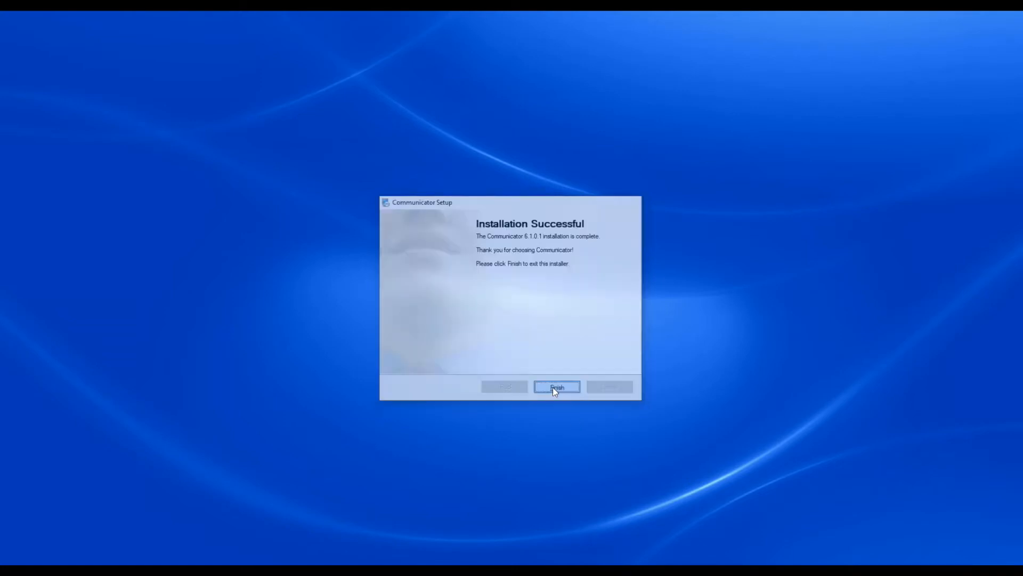
Step: Find and launch the installed Communicator app, and proceed to the account details of the profile wizard
key("super+s")
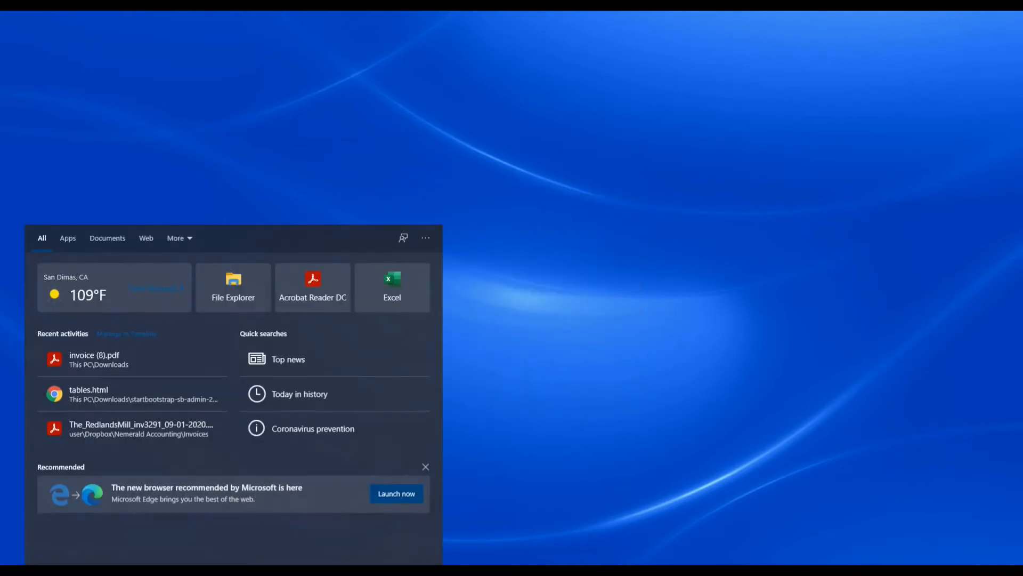
type("comm")
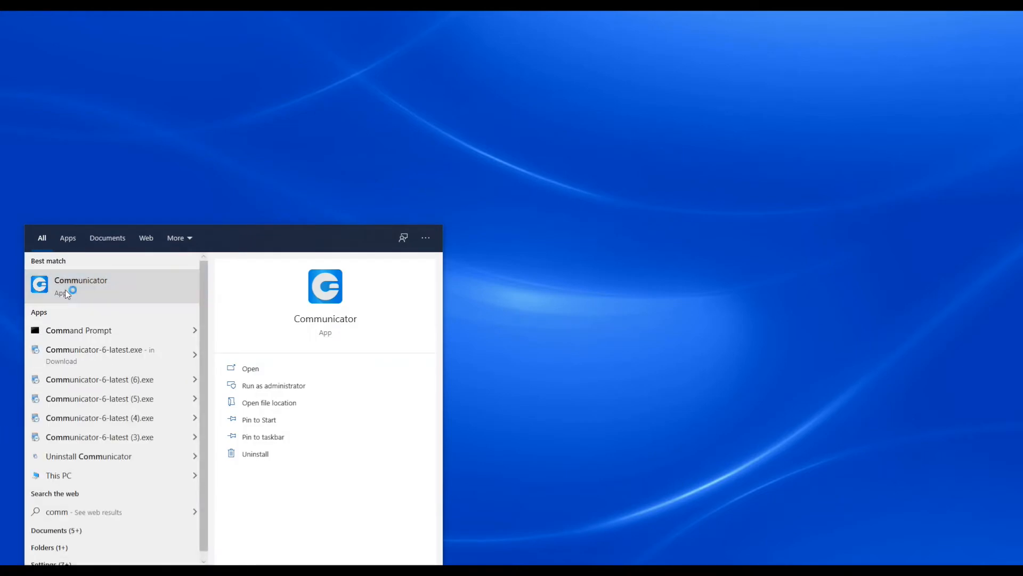
left_click(328, 288)
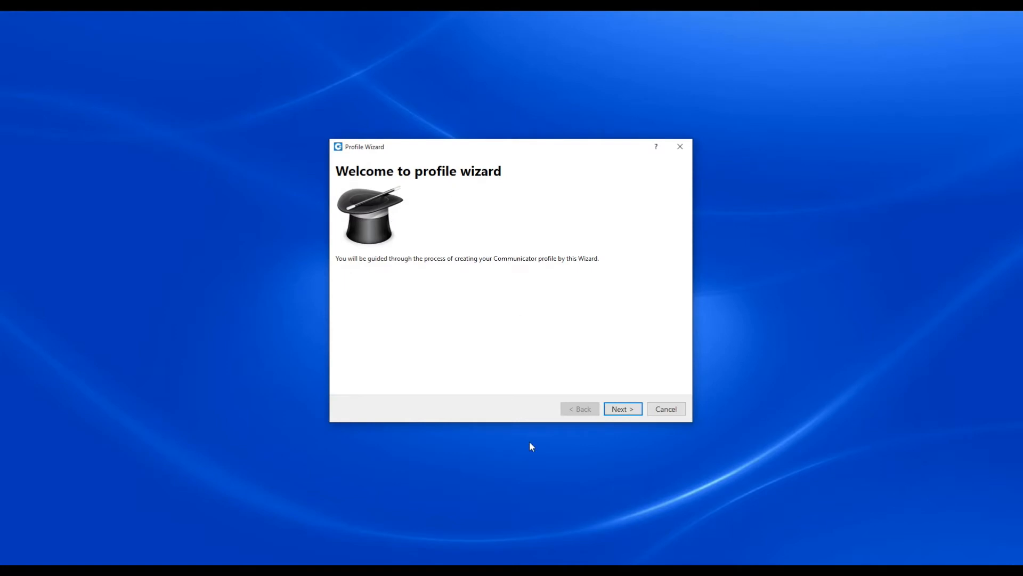
left_click(619, 409)
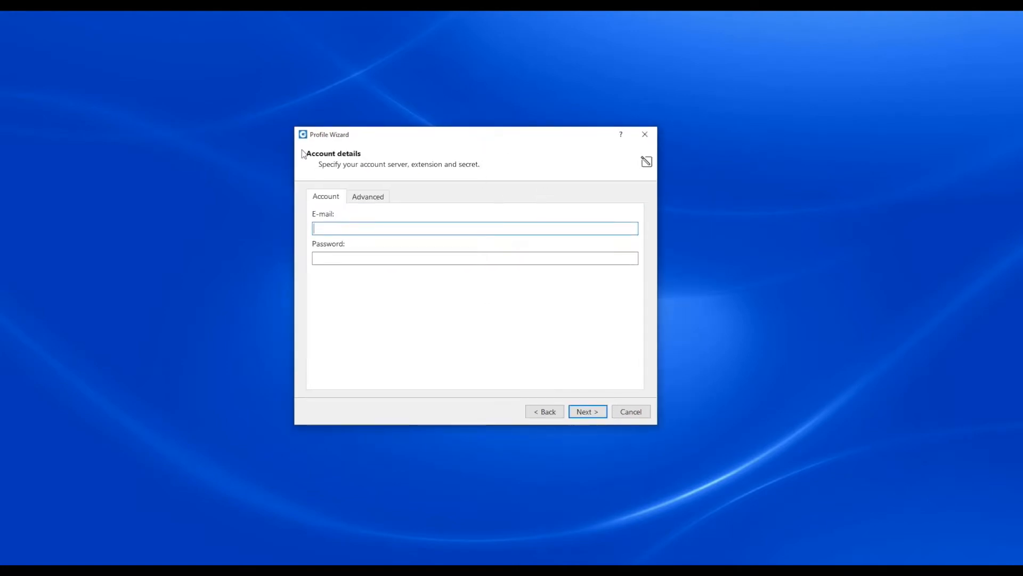
Step: Place the profile wizard beside the setup email and copy the account's e-mail address from the message into the wizard
left_click_drag(545, 134, 260, 145)
left_click_drag(1022, 56, 654, 23)
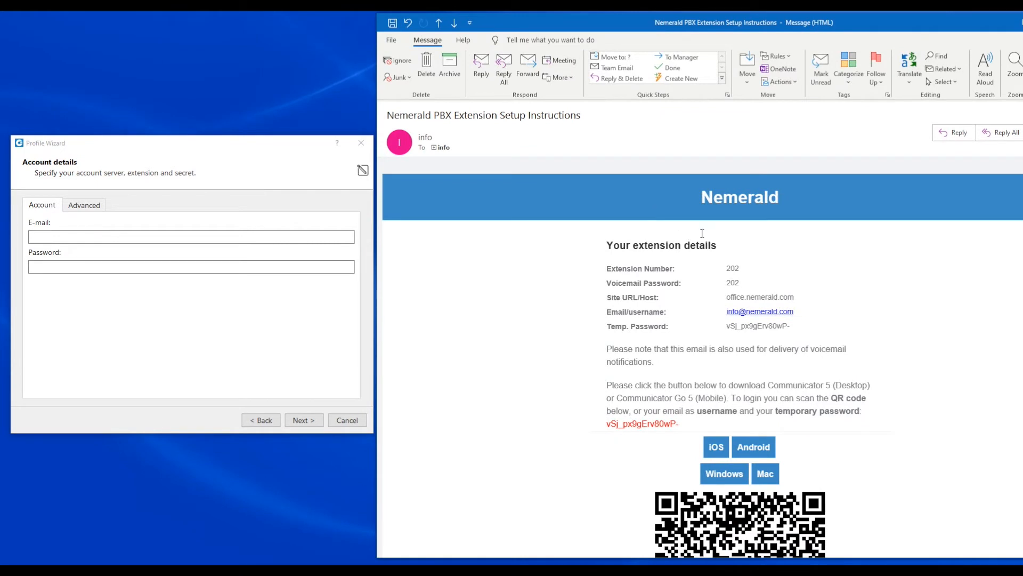
left_click_drag(798, 314, 729, 319)
key("ctrl+c")
left_click(160, 238)
key("ctrl+v")
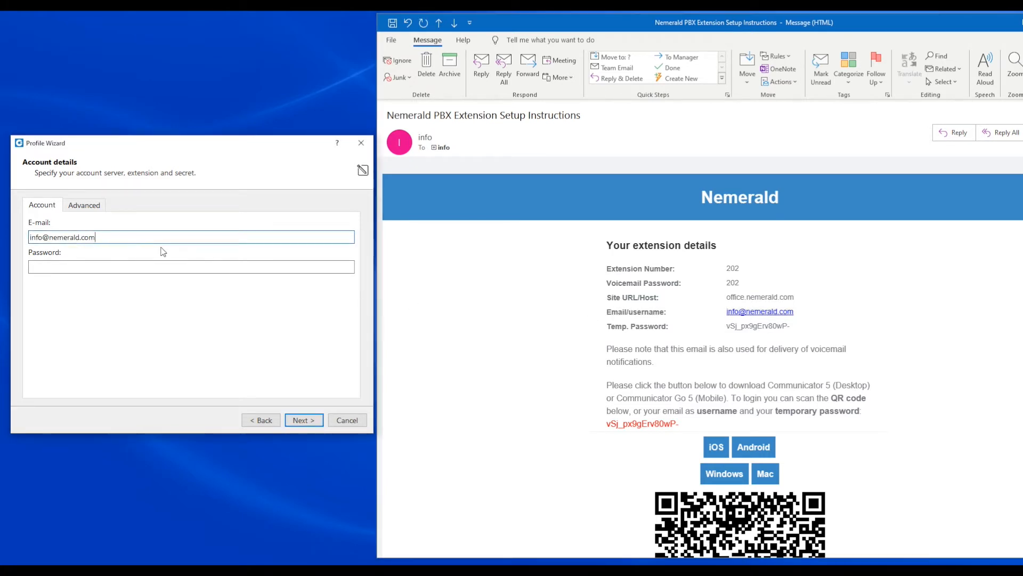
Step: Copy the temporary password from the setup email into the wizard's password field and submit the account details
left_click(113, 265)
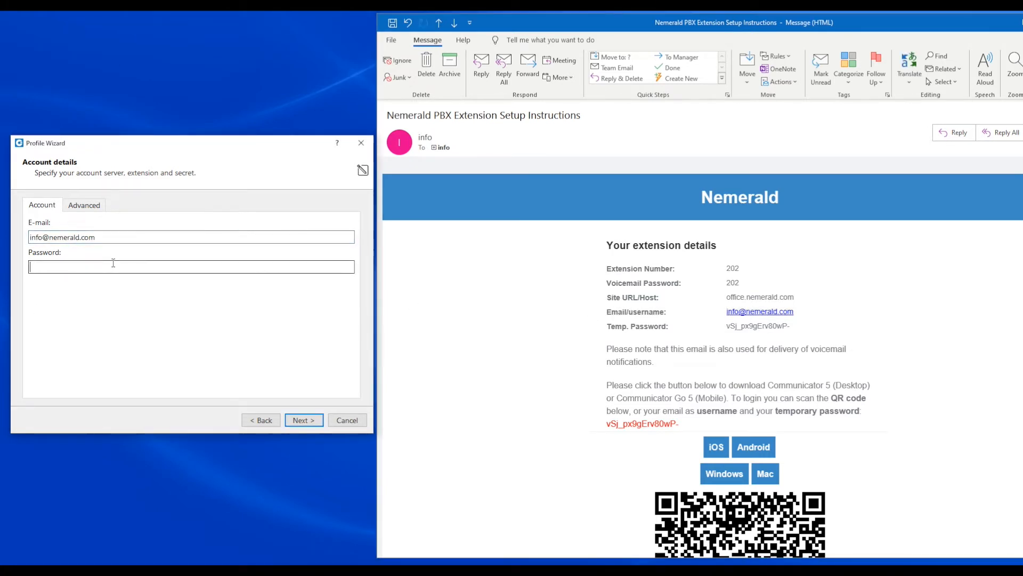
left_click_drag(727, 326, 794, 329)
key("ctrl+c")
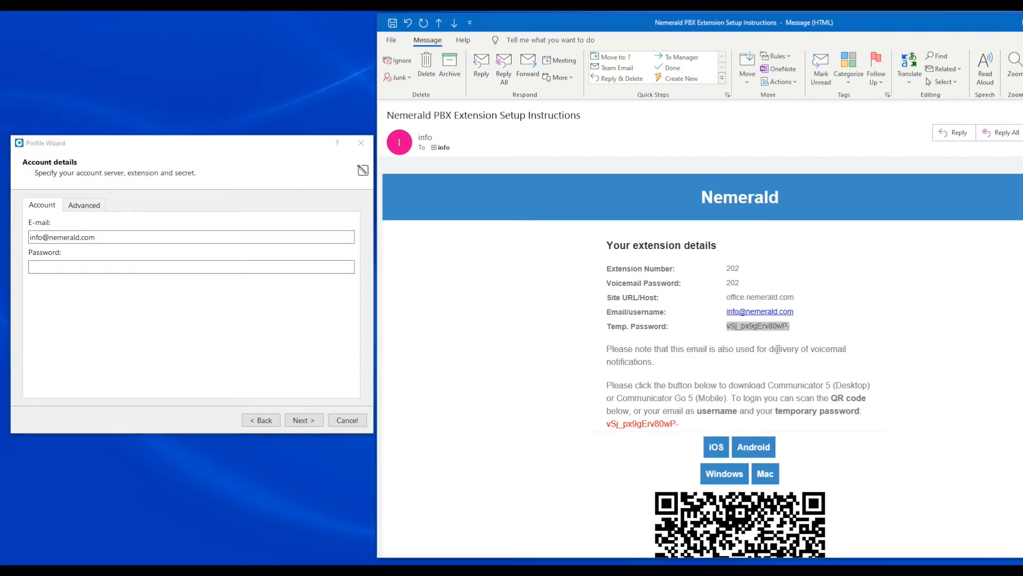
left_click(55, 267)
key("ctrl+v")
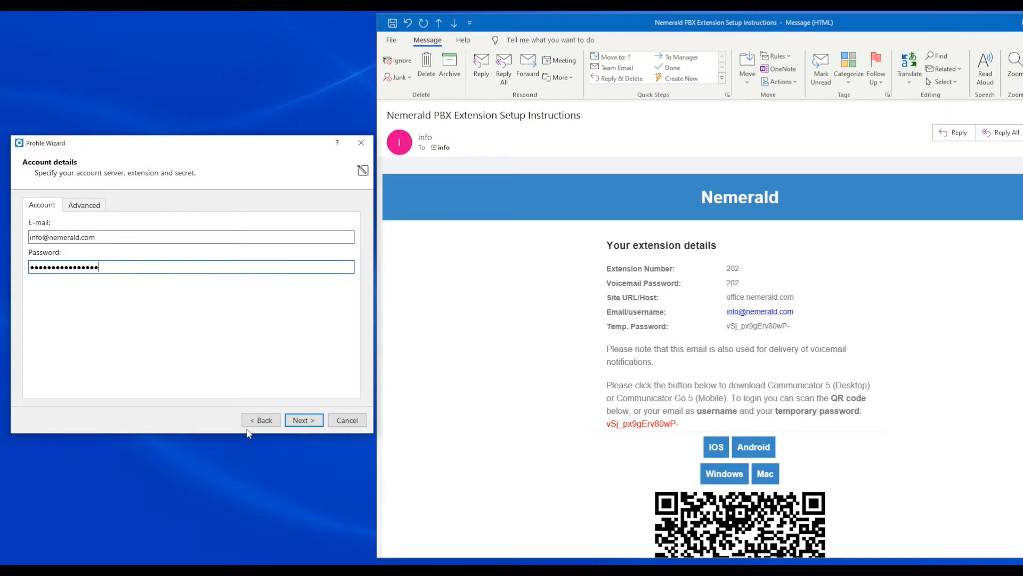
key("Return")
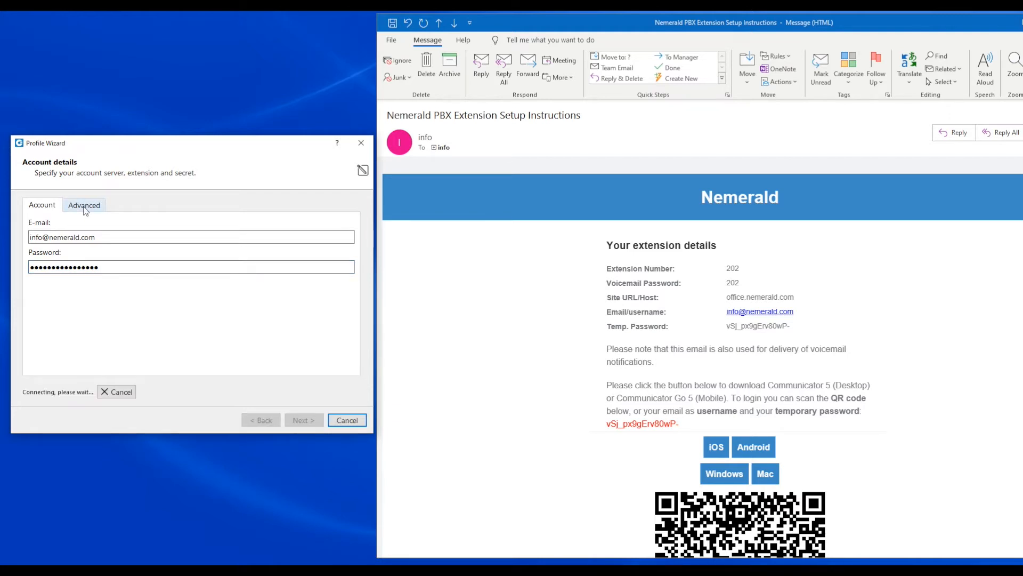
Step: Specify office.nemerald.com from the setup email as the login server in the advanced account details and continue
left_click(84, 206)
left_click(36, 261)
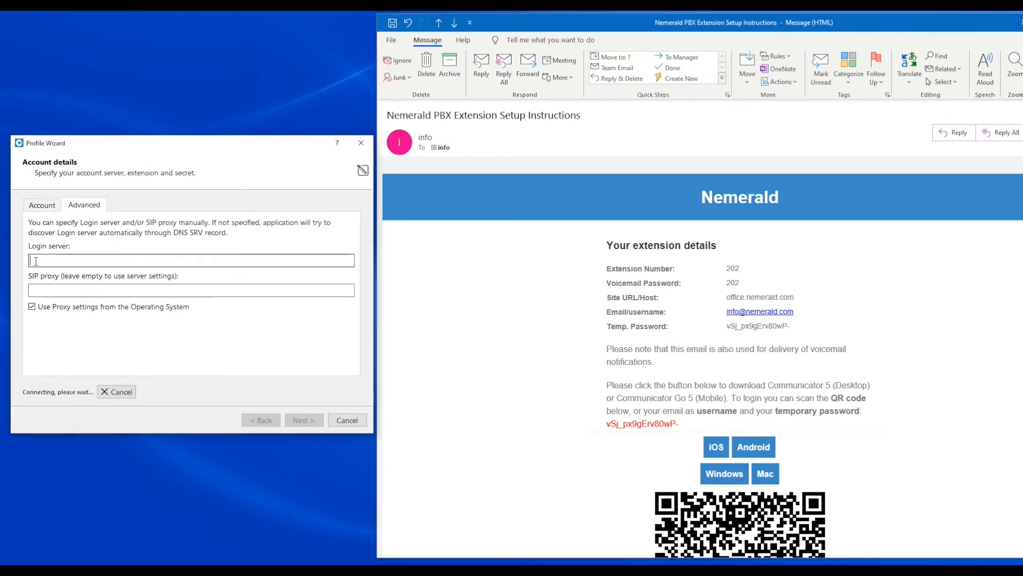
left_click_drag(795, 299, 726, 301)
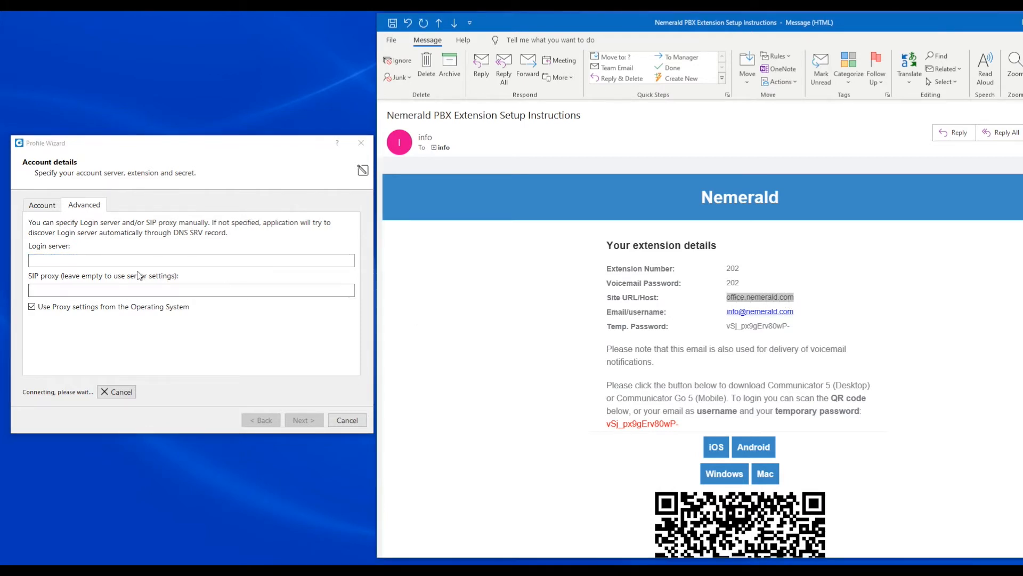
left_click(163, 261)
key("ctrl+v")
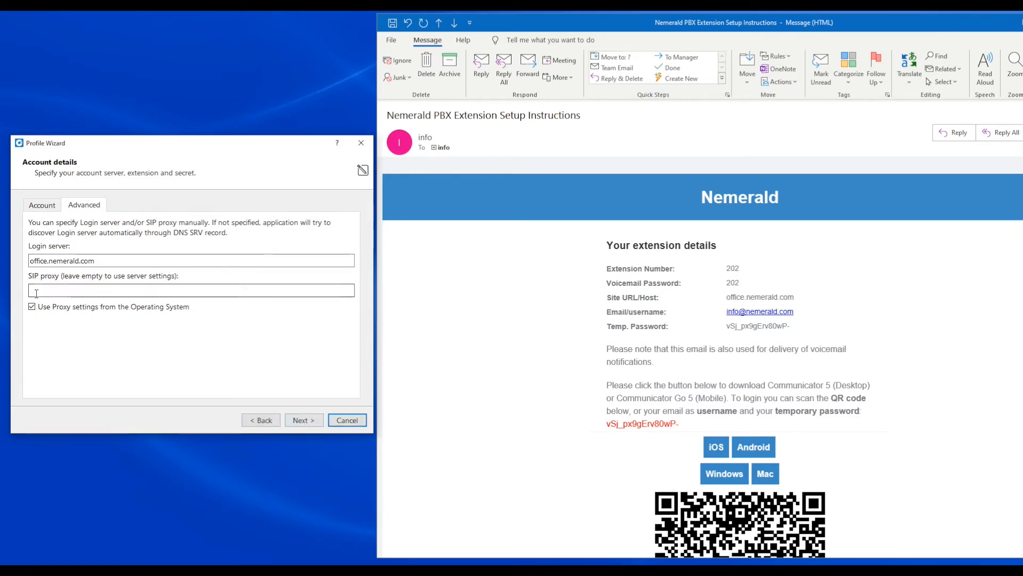
left_click(310, 424)
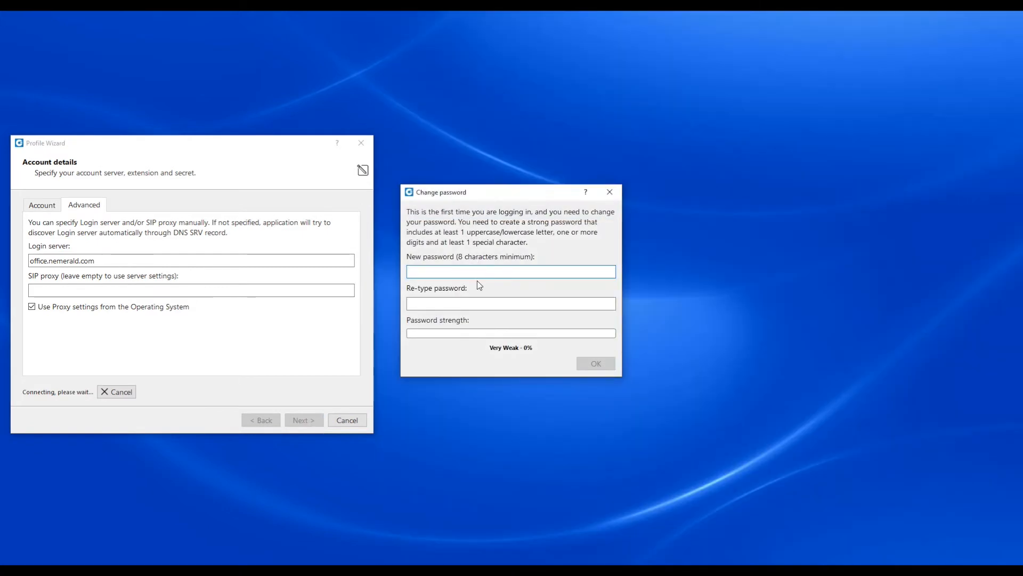
Step: Enter and re-type a new account password for the first login and confirm it
left_click(482, 271)
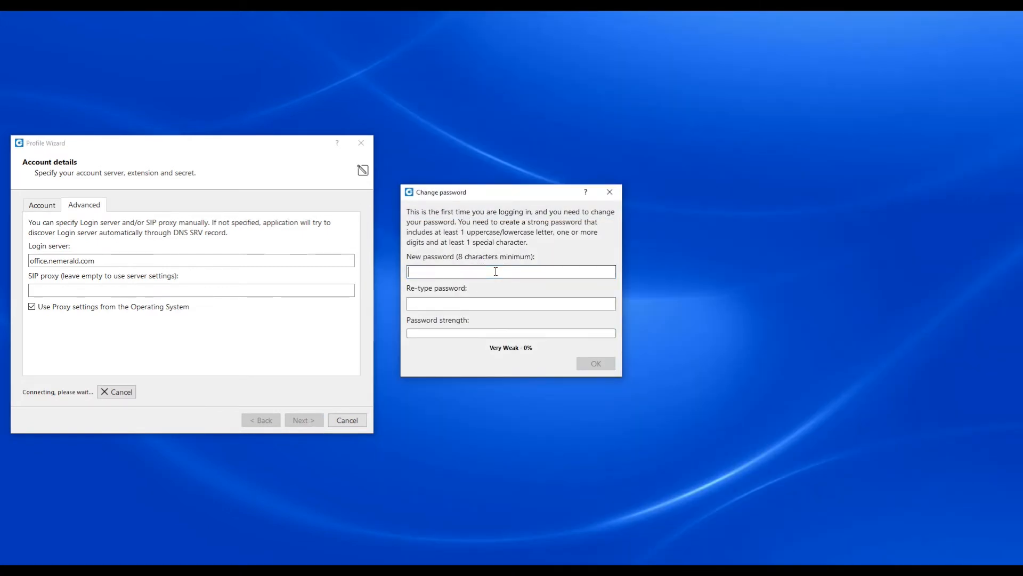
type("•••••••••••••")
key("Tab")
type("•••••••••••••")
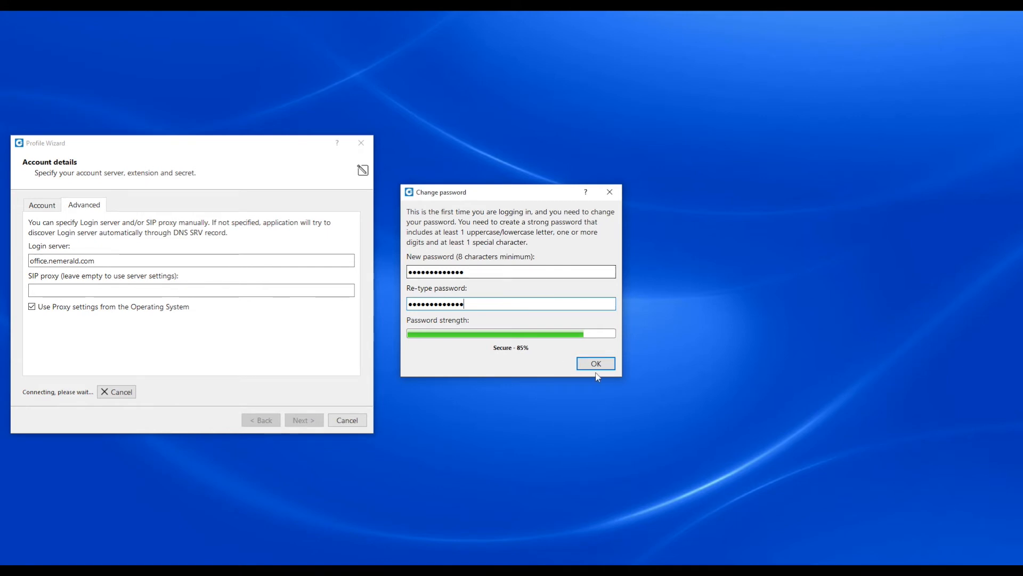
left_click(597, 362)
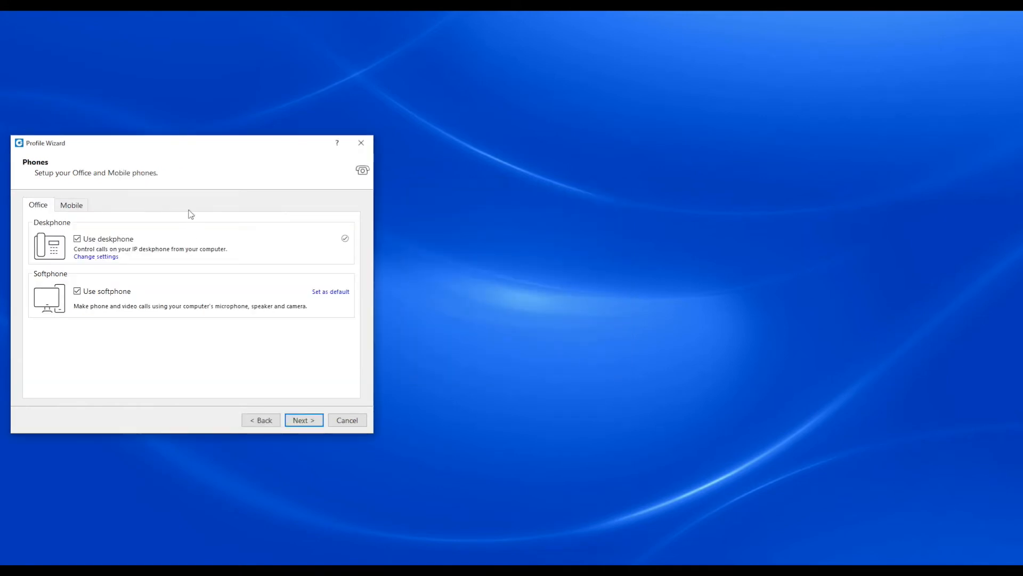
Step: Set the softphone as the default phone with the deskphone kept in use, and finish the profile wizard
left_click_drag(160, 145, 451, 127)
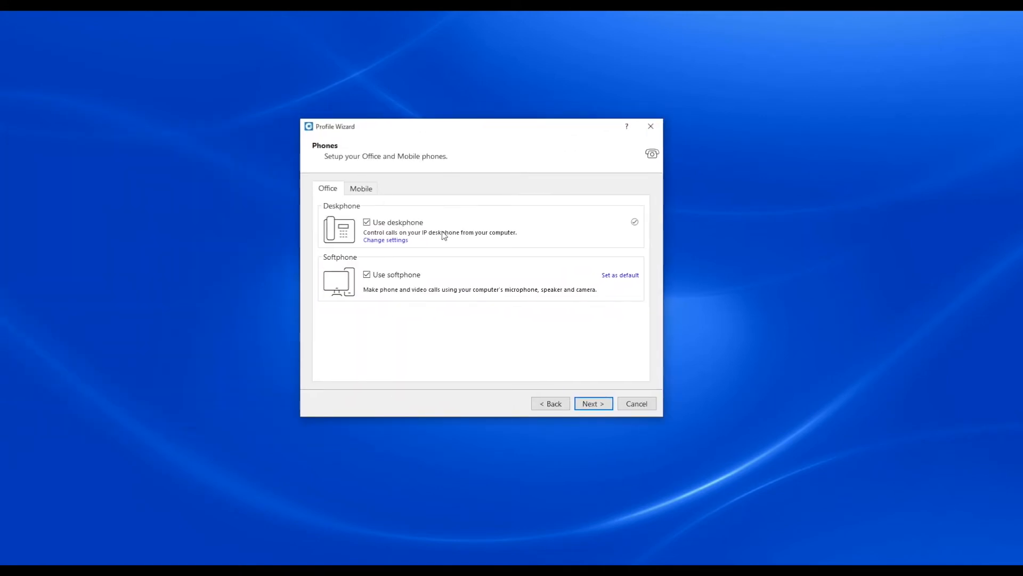
left_click(367, 222)
left_click(367, 223)
left_click(612, 276)
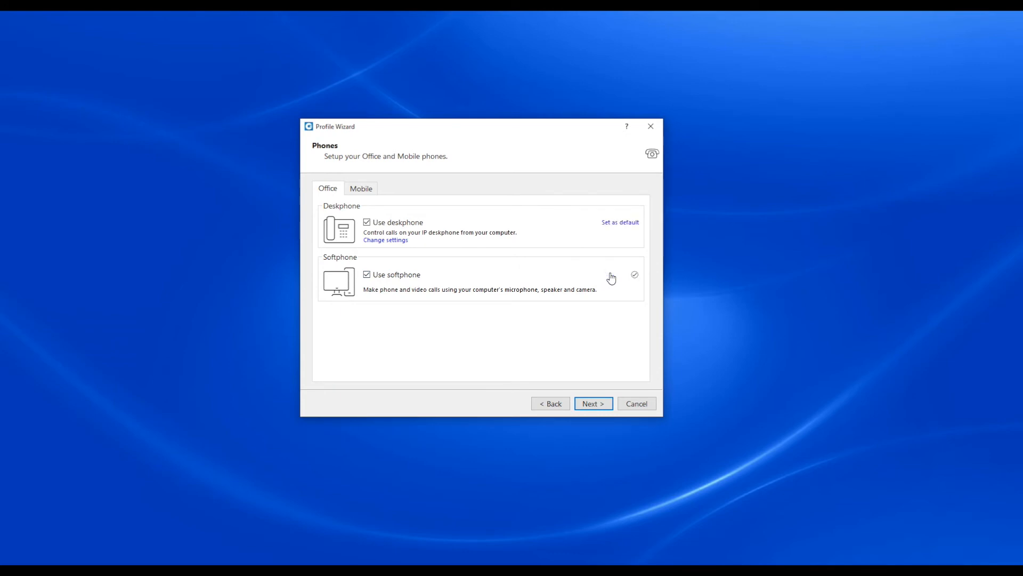
left_click(594, 403)
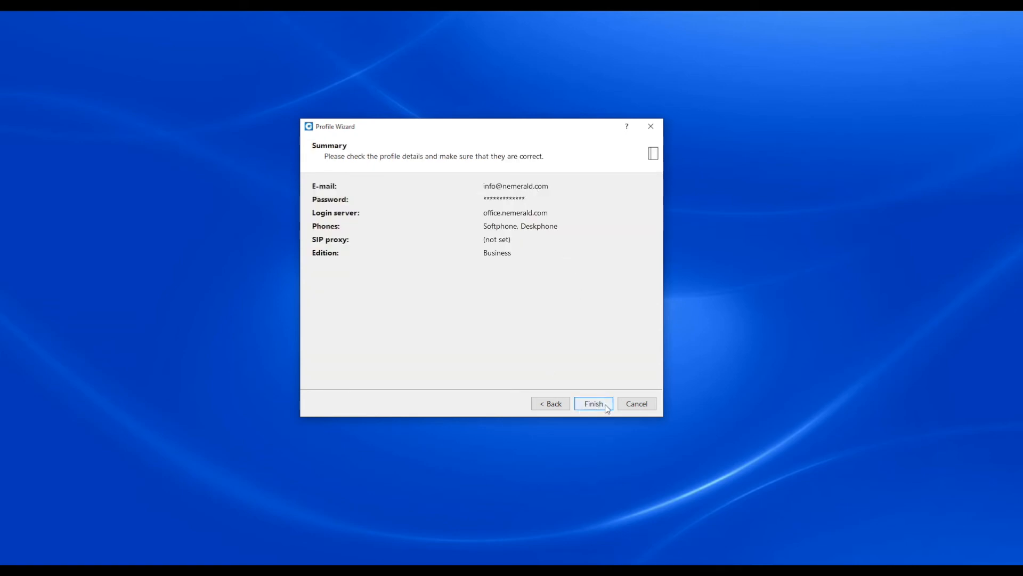
left_click(607, 406)
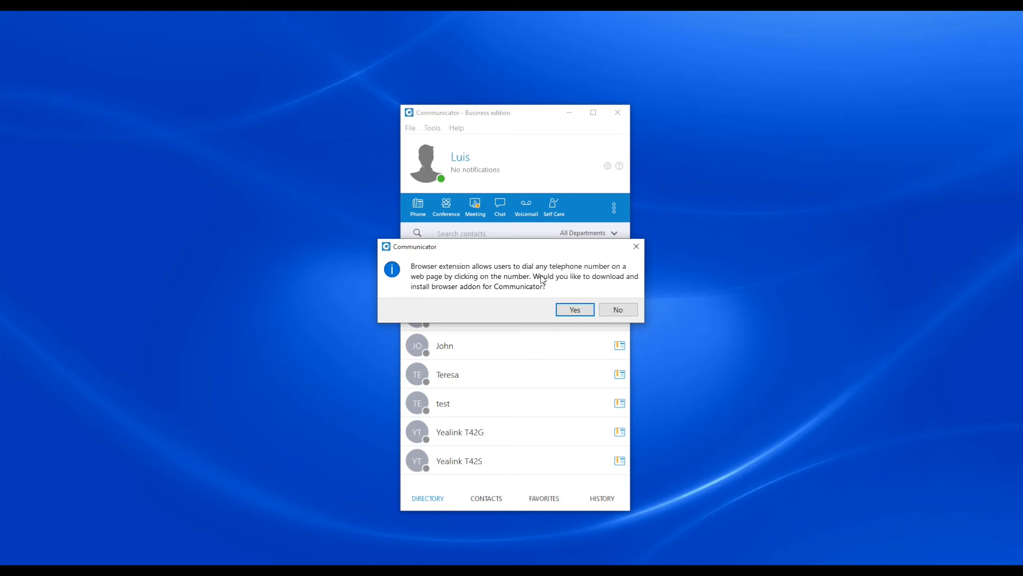
Step: Agree to download the browser add-on for Communicator and choose Google Chrome as the browser
left_click(576, 311)
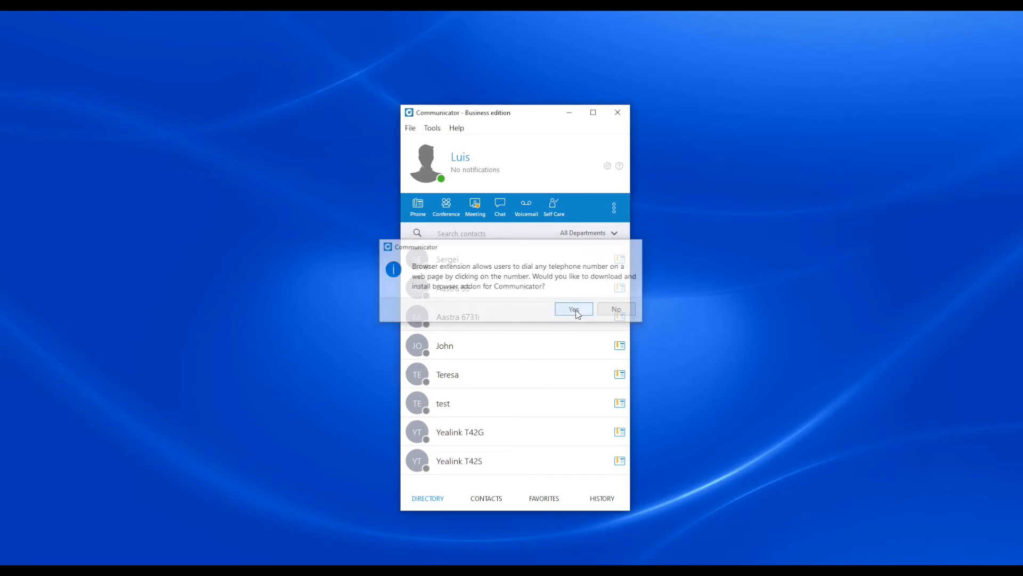
left_click(447, 326)
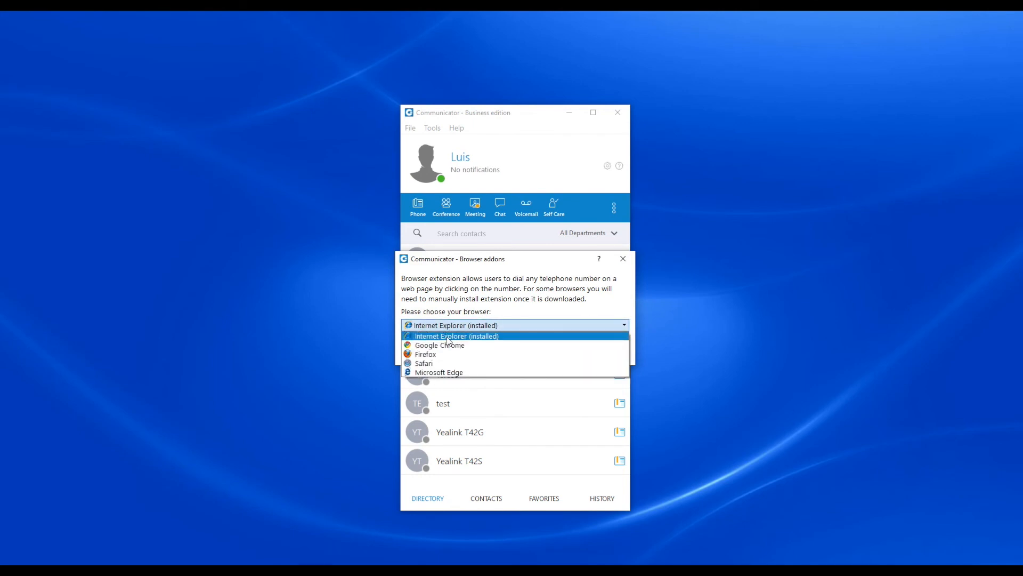
left_click(428, 345)
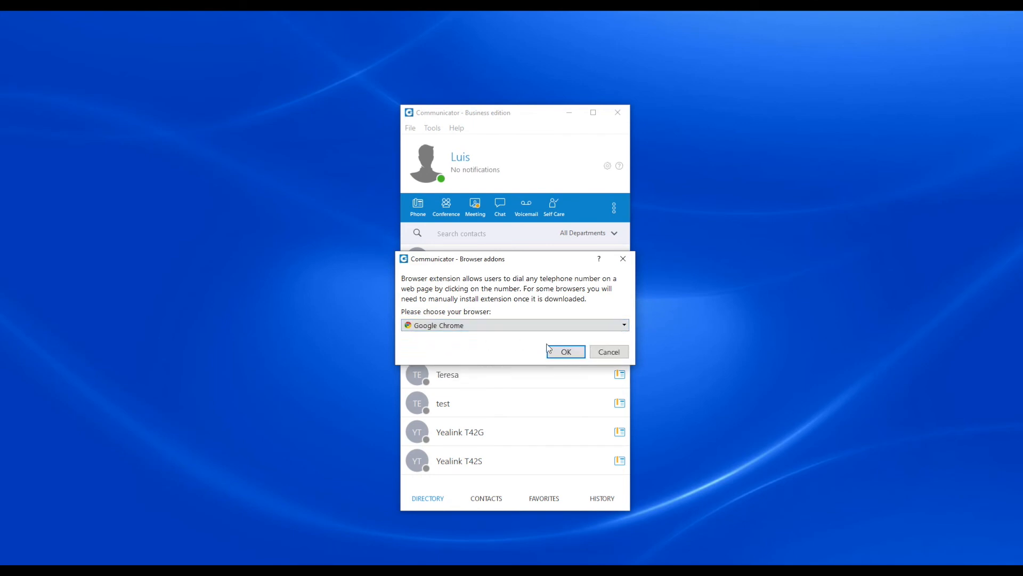
left_click(566, 351)
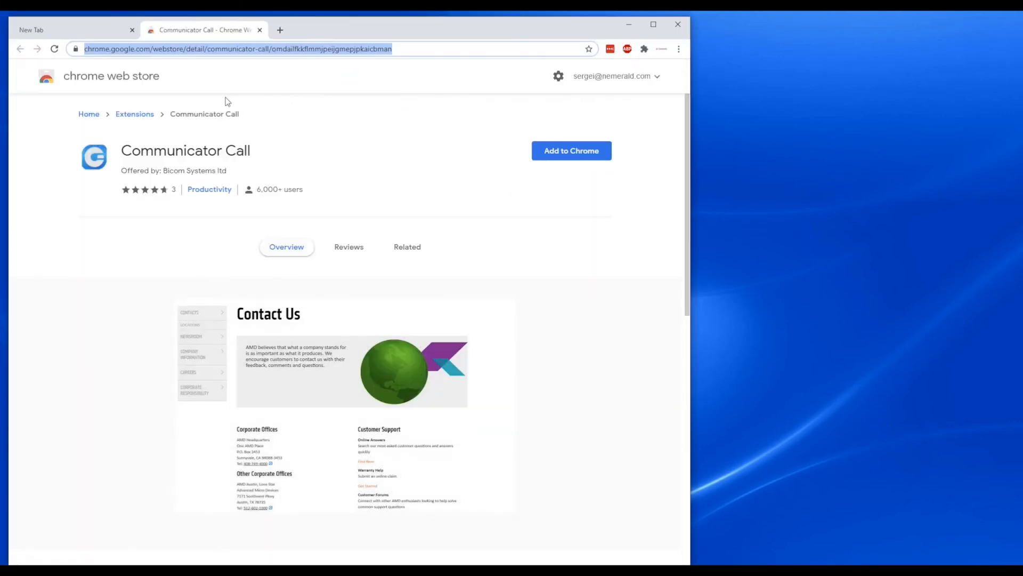
Step: Add the Communicator Call extension to Chrome, dismiss the sync offer and return to Communicator
left_click(557, 153)
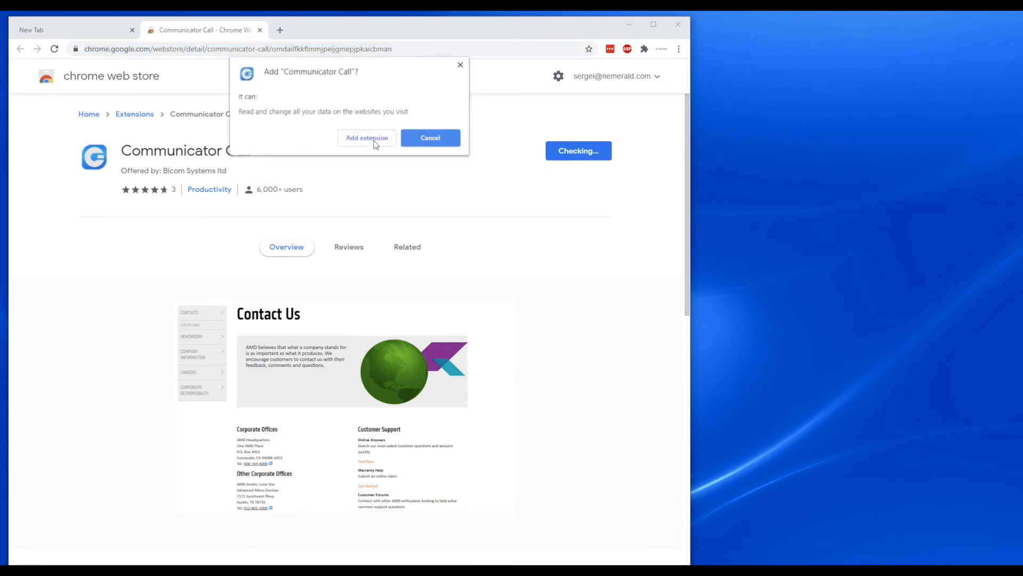
left_click(373, 138)
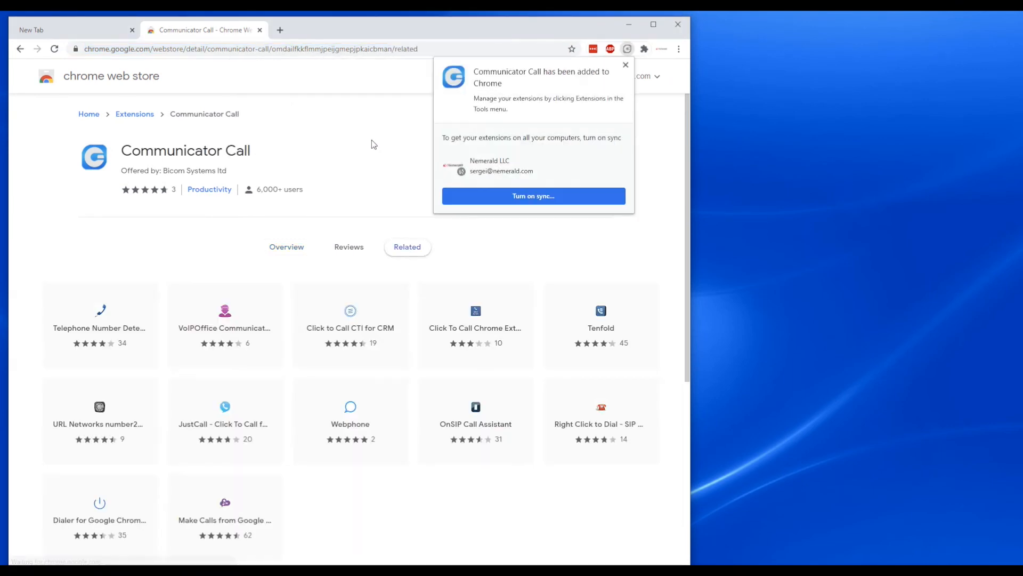
left_click(626, 64)
left_click(629, 26)
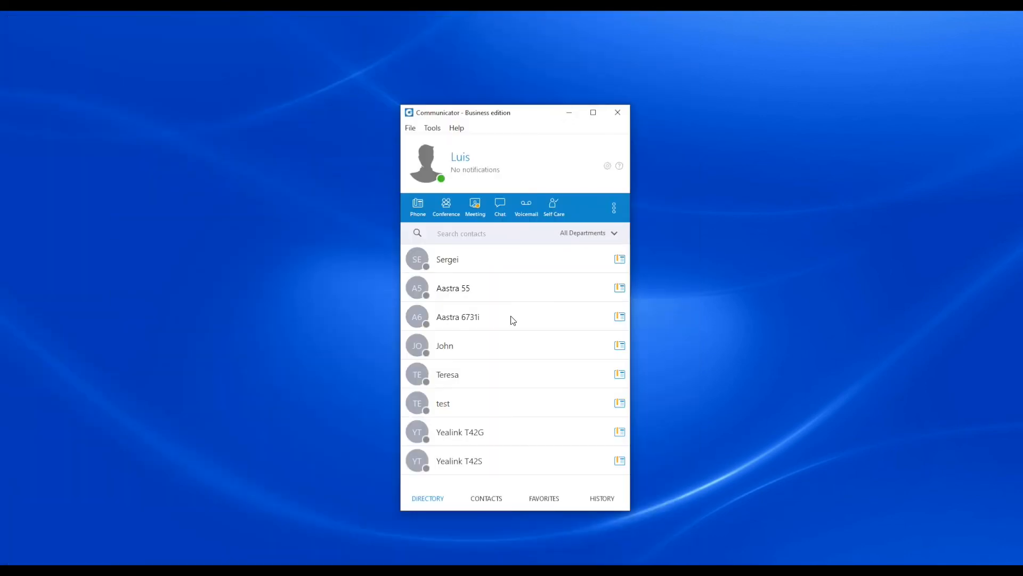
Step: Set the phone's audio output and ringtone devices to Speakers (Realtek High Definition Audio) and save the preferences
left_click(418, 207)
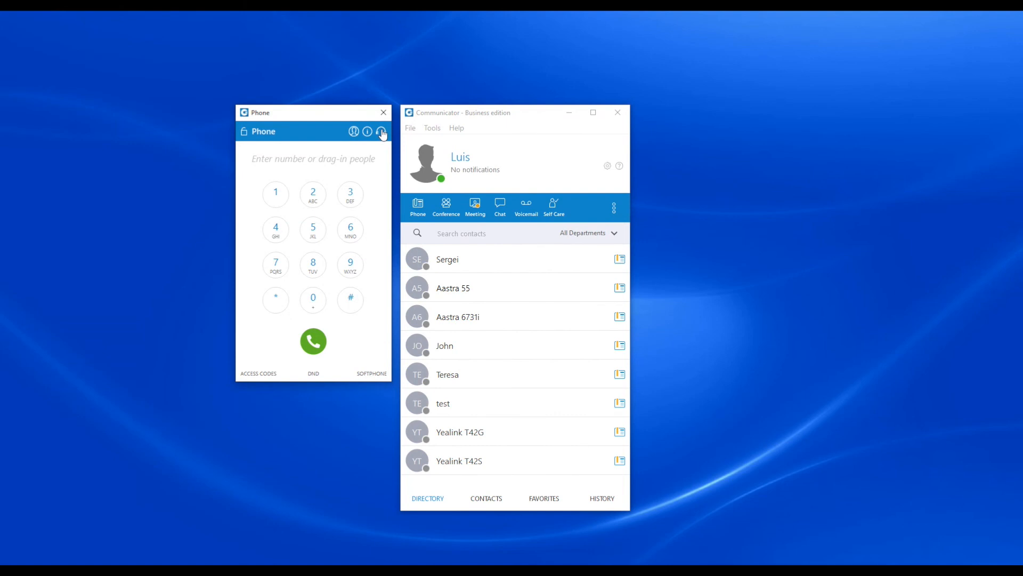
left_click(381, 132)
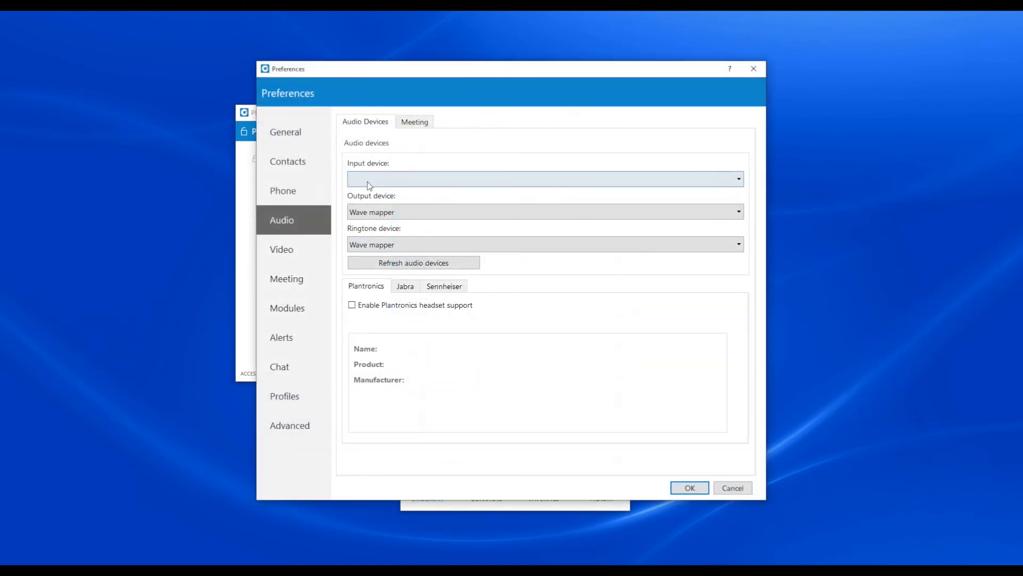
left_click(368, 211)
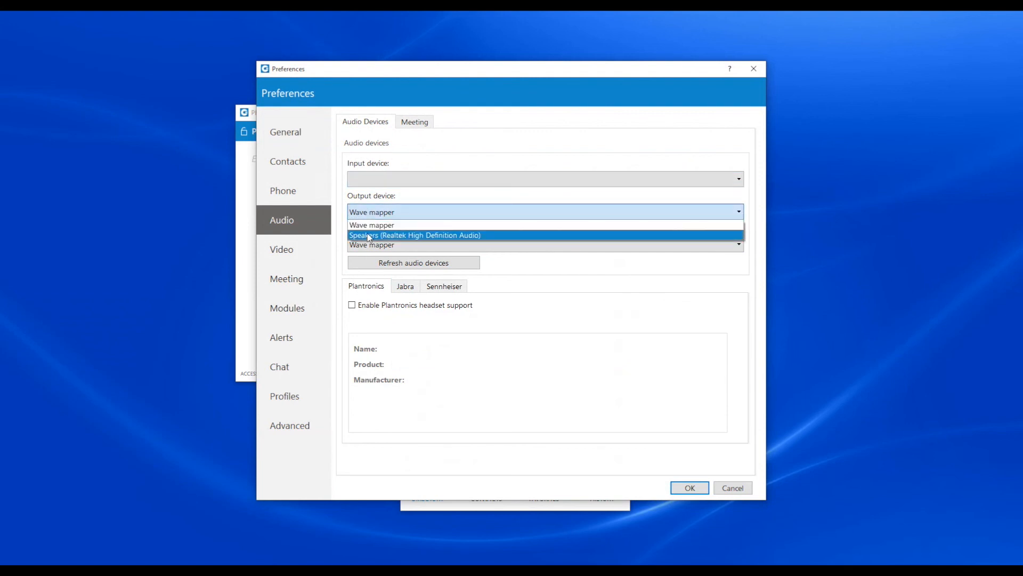
left_click(373, 234)
left_click(374, 246)
left_click(374, 263)
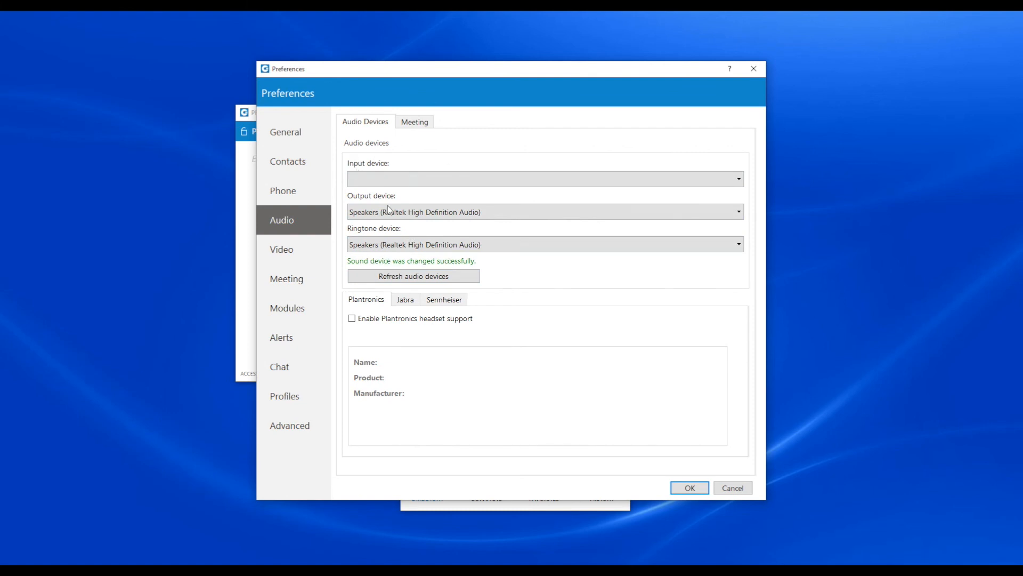
left_click(687, 487)
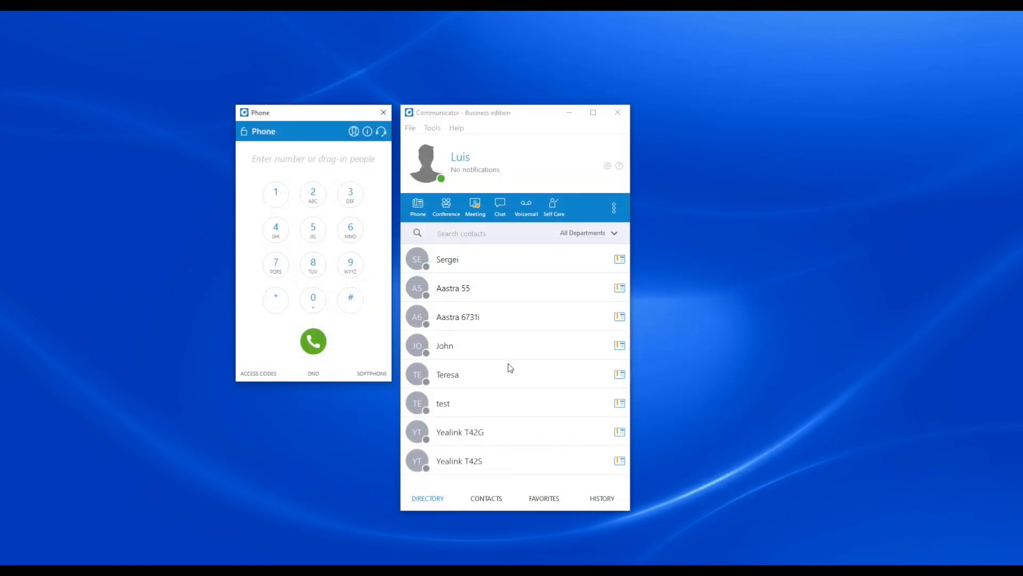
mouse_move(510, 367)
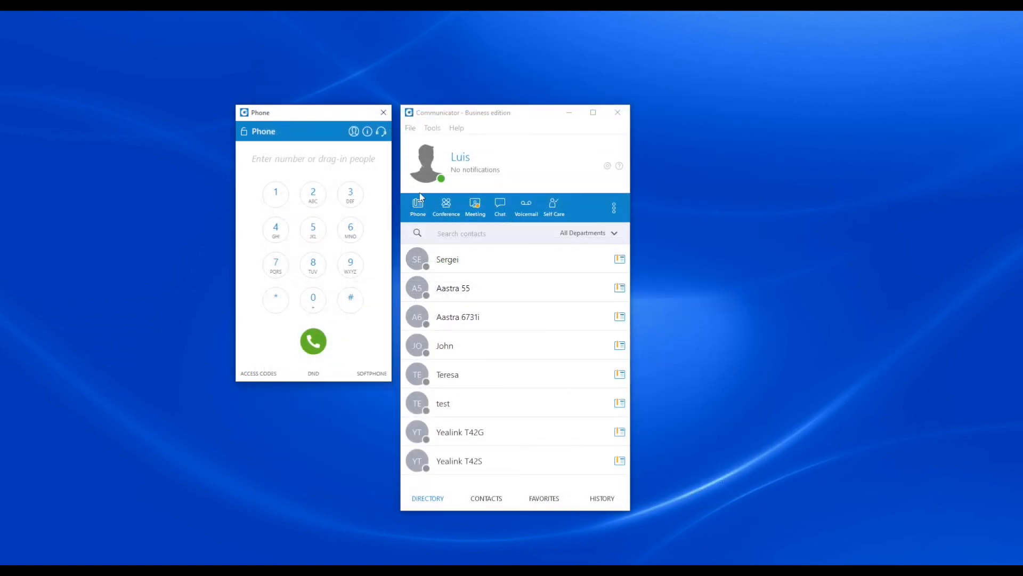